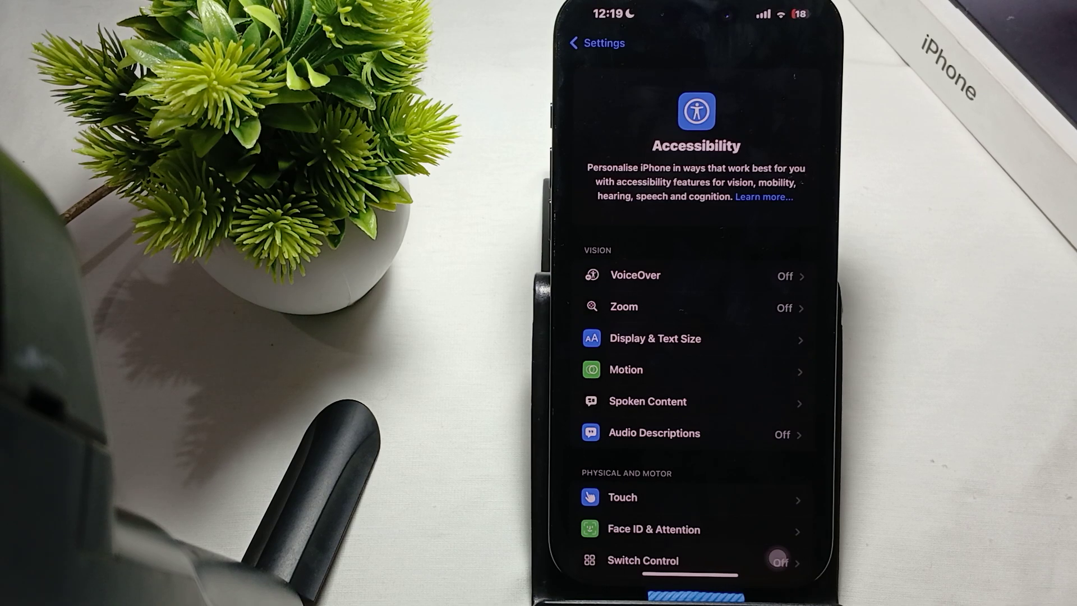
# Leave the Accessibility page and return to the iPhone Home Screen
pyautogui.moveTo(690, 576); pyautogui.dragTo(690, 303)
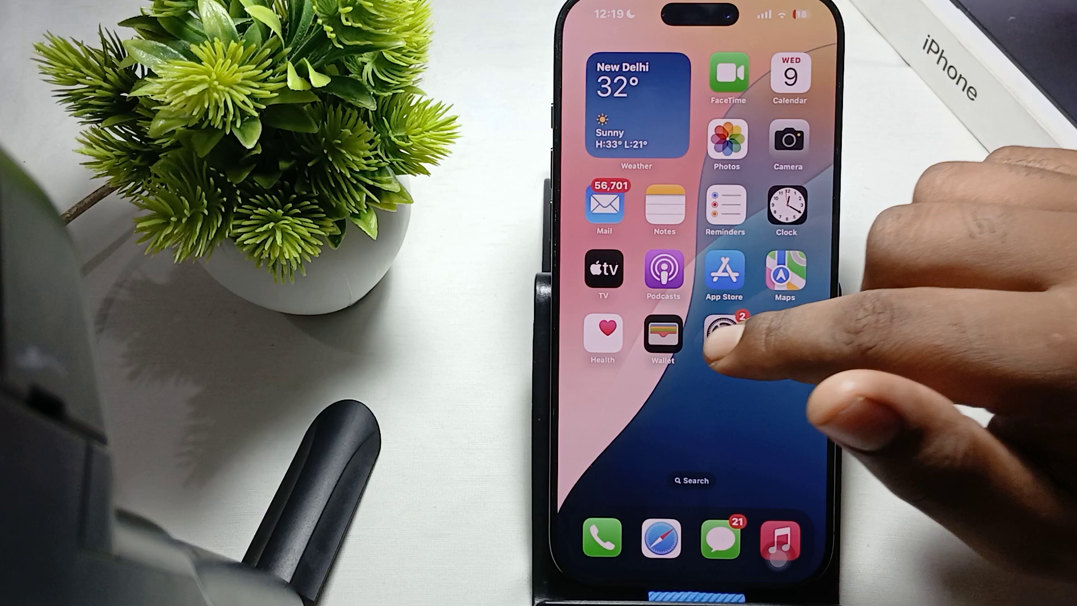
# Reopen Settings and go to Accessibility > Touch, where AssistiveTouch is still on
pyautogui.click(723, 335)
pyautogui.moveTo(741, 404); pyautogui.dragTo(740, 168)
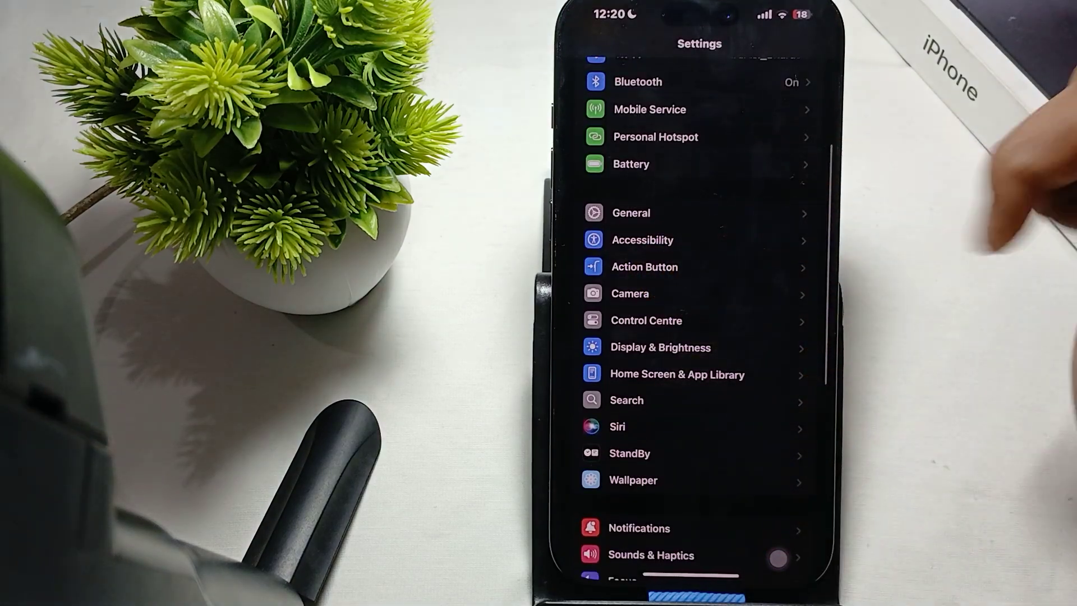
pyautogui.click(792, 242)
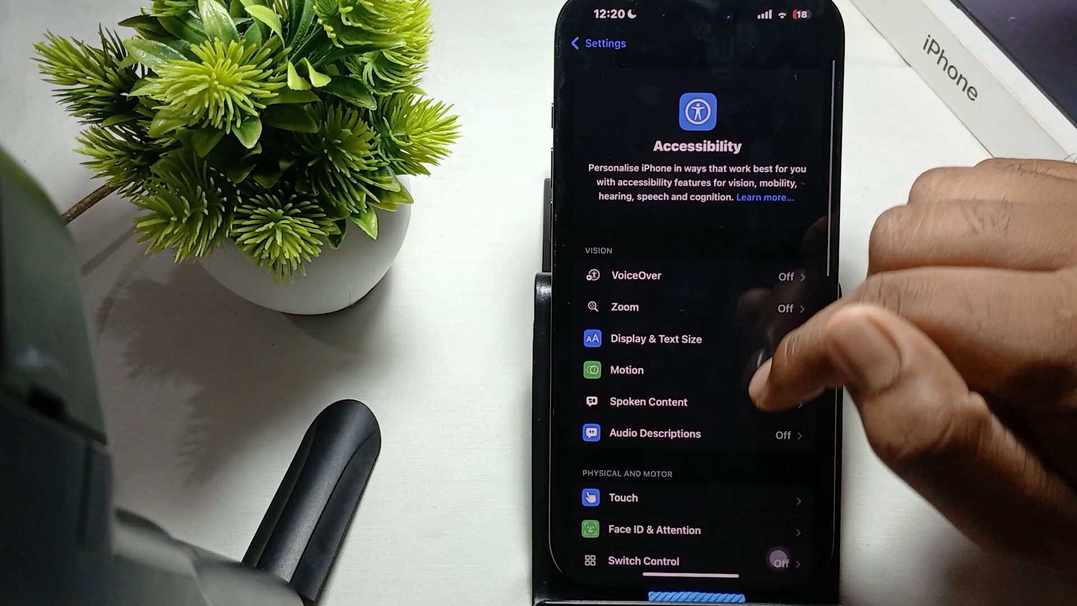
pyautogui.moveTo(766, 387); pyautogui.dragTo(766, 143)
pyautogui.click(758, 252)
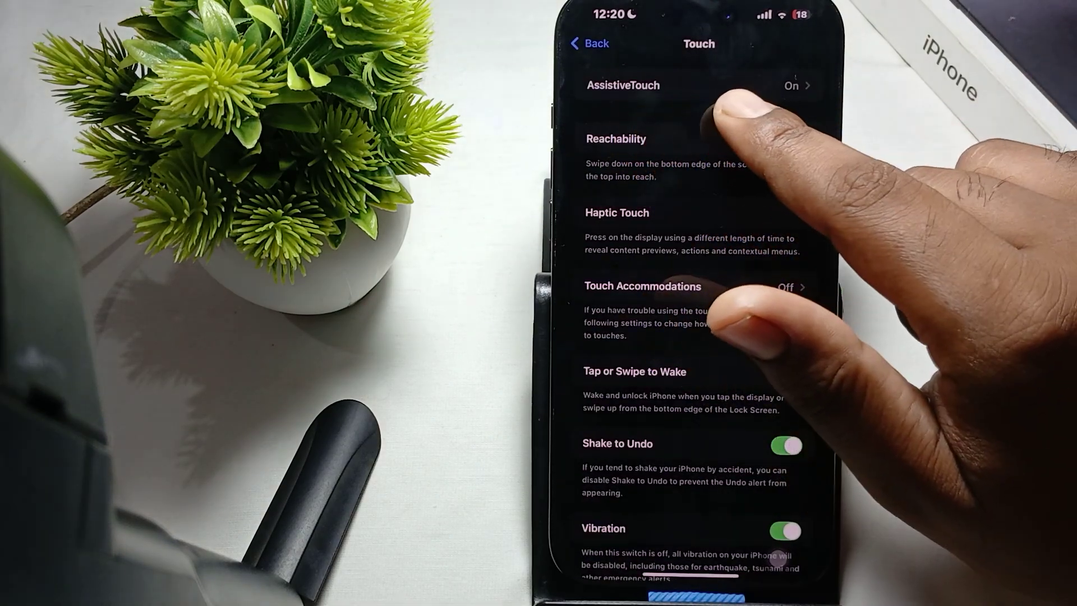
# Turn AssistiveTouch off, then return through Touch and Accessibility to the main Settings list
pyautogui.click(724, 85)
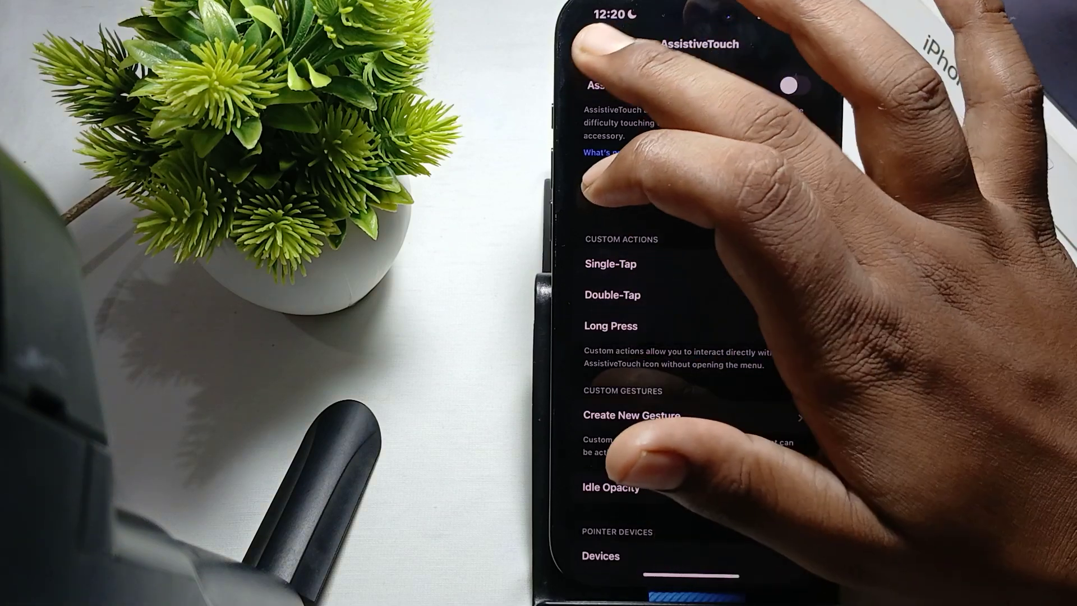
pyautogui.click(594, 44)
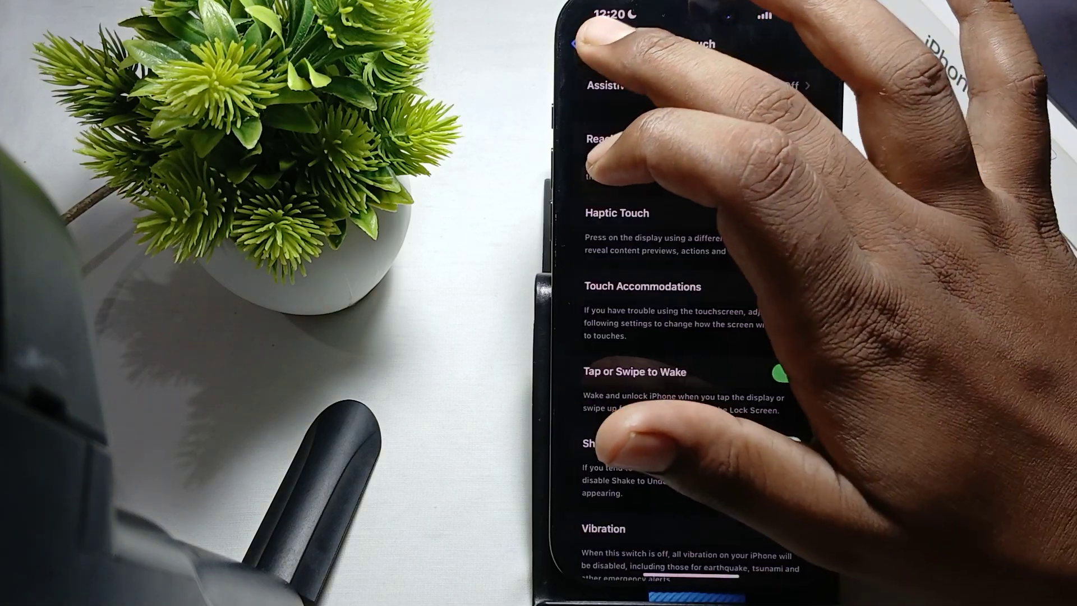
pyautogui.click(593, 44)
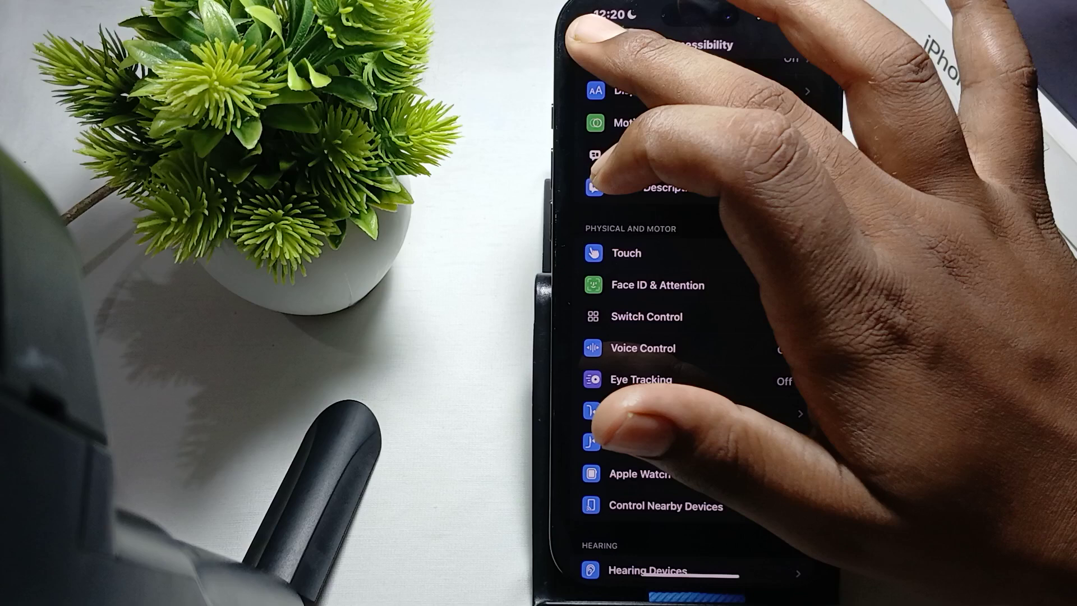
pyautogui.click(593, 44)
pyautogui.scroll(-5, 674, 353)
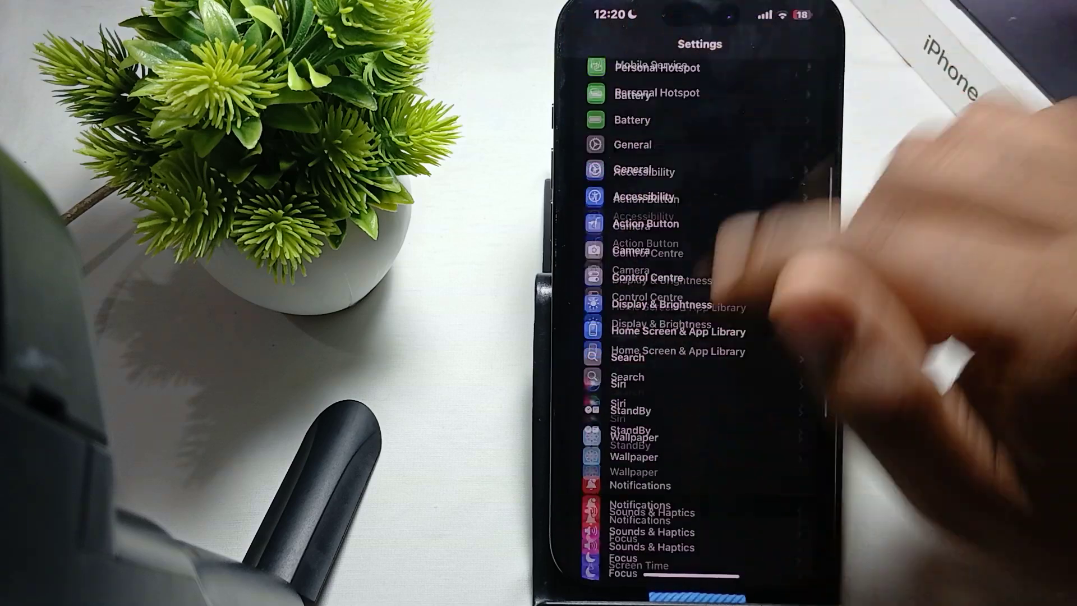
# Open the Apps list, briefly view Calendar's settings, and return to the apps list
pyautogui.click(639, 520)
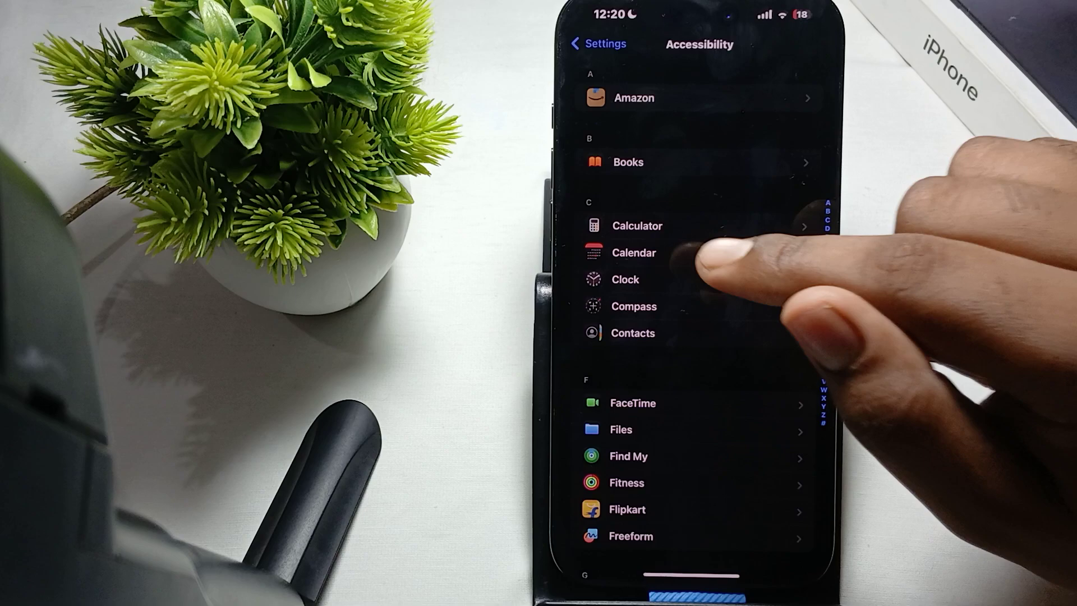
pyautogui.click(634, 252)
pyautogui.scroll(-5, 716, 337)
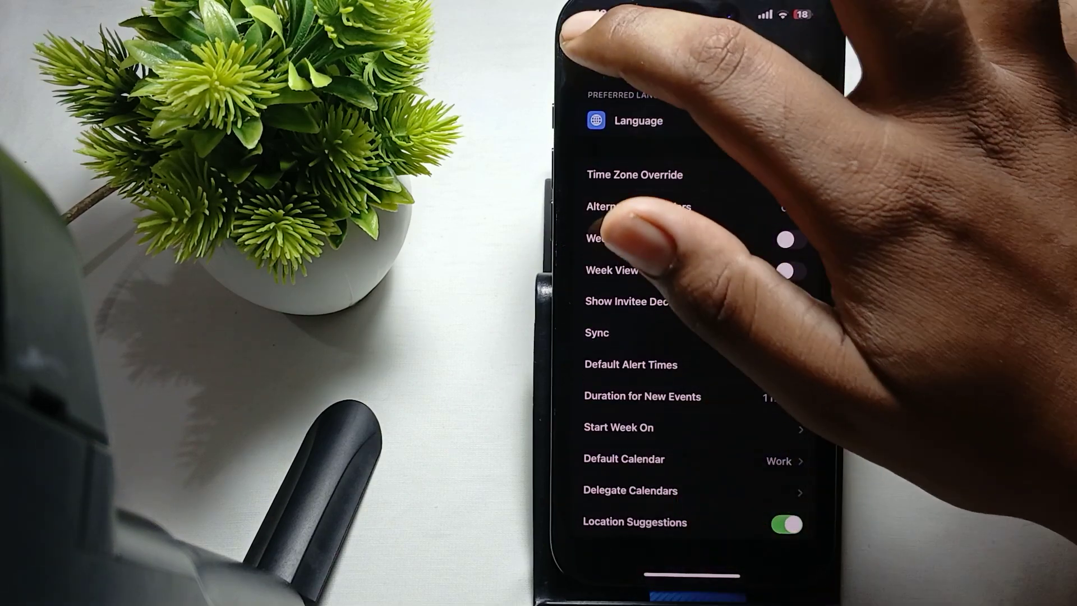
pyautogui.click(589, 44)
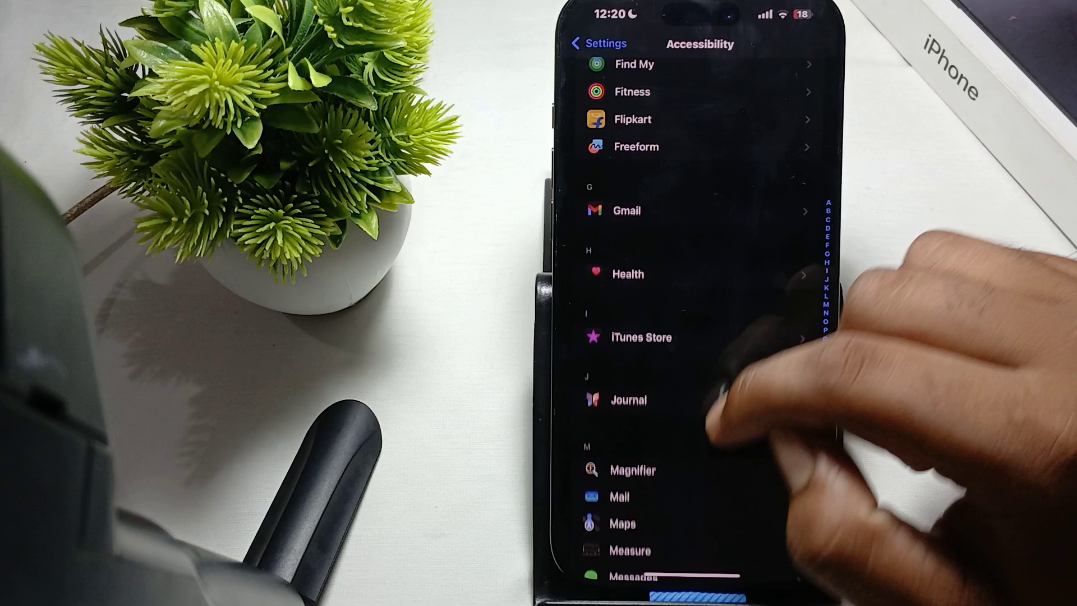
pyautogui.scroll(-5, 715, 337)
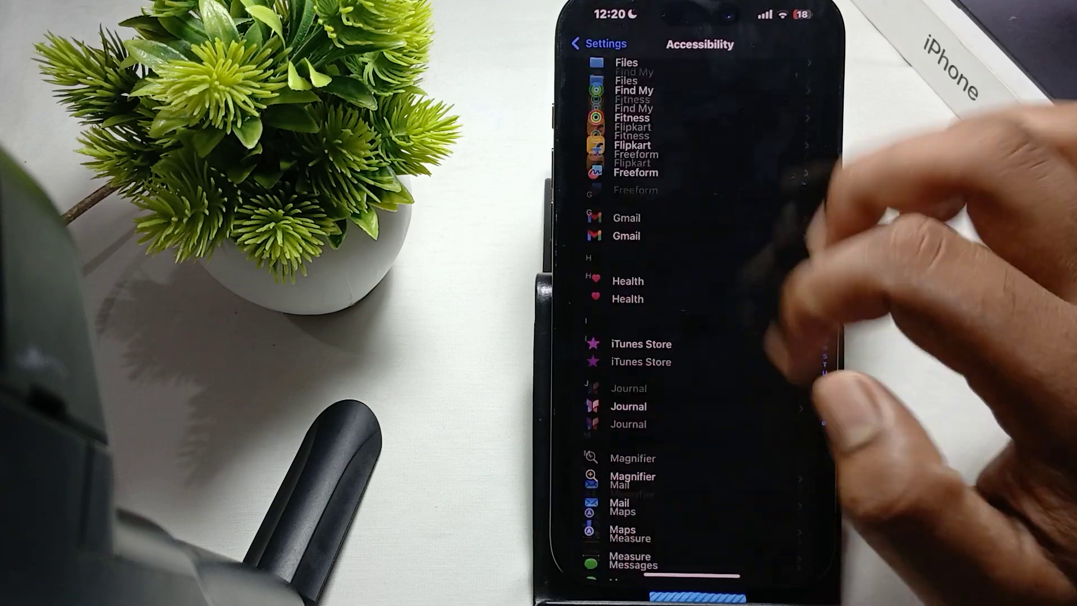
pyautogui.scroll(10, 716, 252)
# Search the apps list for 'saf' and open Safari's settings page
pyautogui.click(674, 72)
pyautogui.write('s')
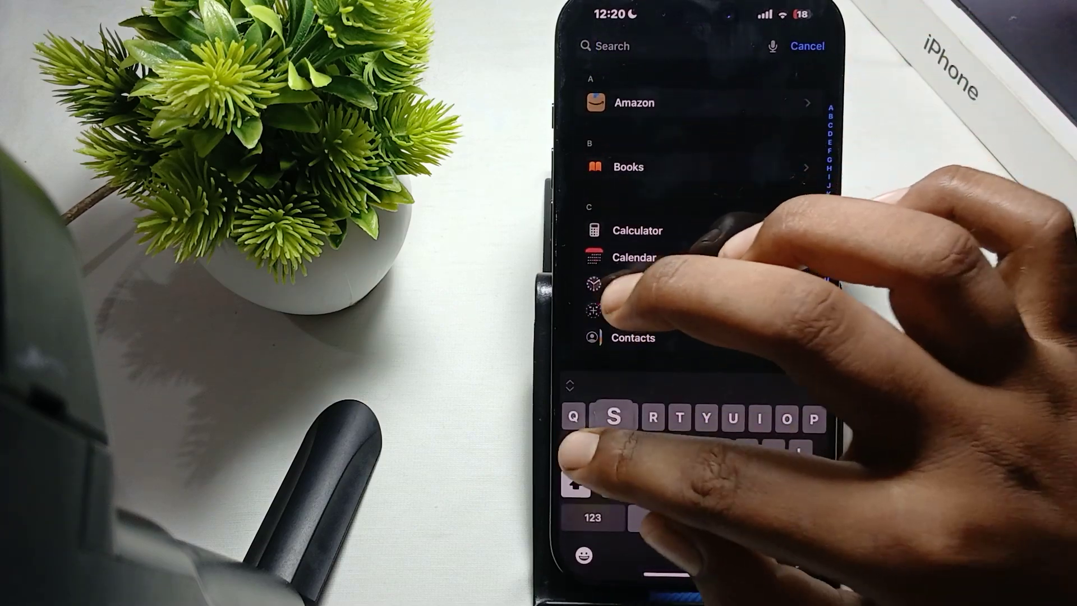
pyautogui.write('af')
pyautogui.click(640, 102)
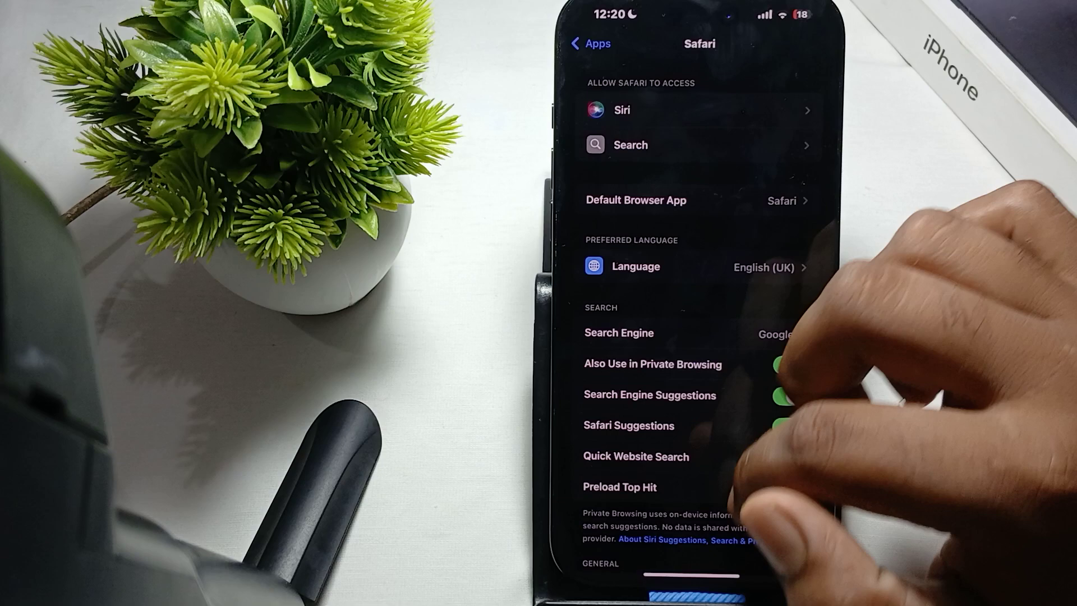
pyautogui.scroll(-5, 741, 379)
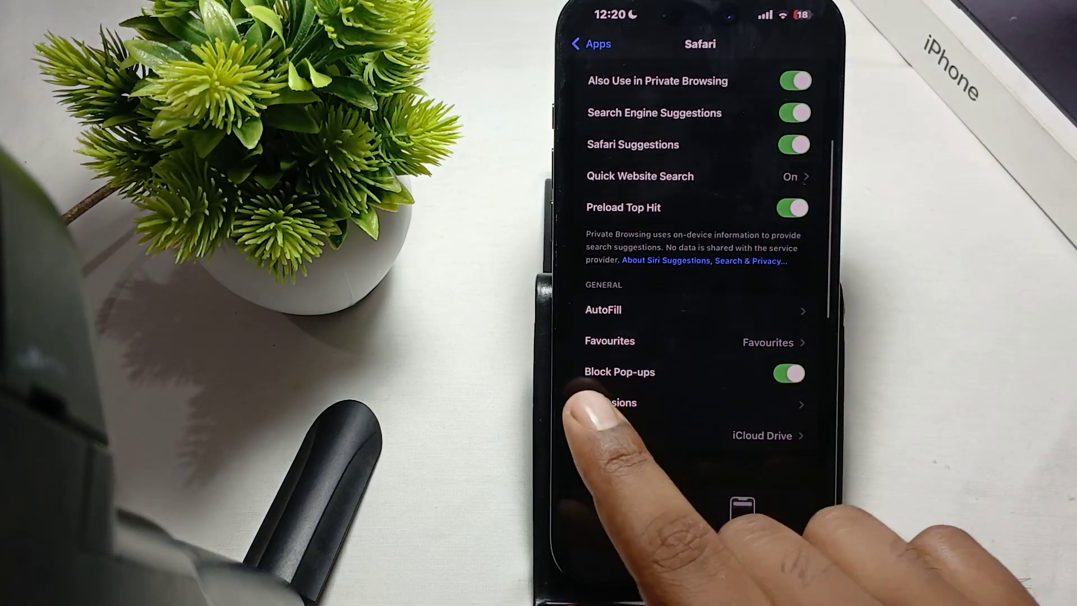